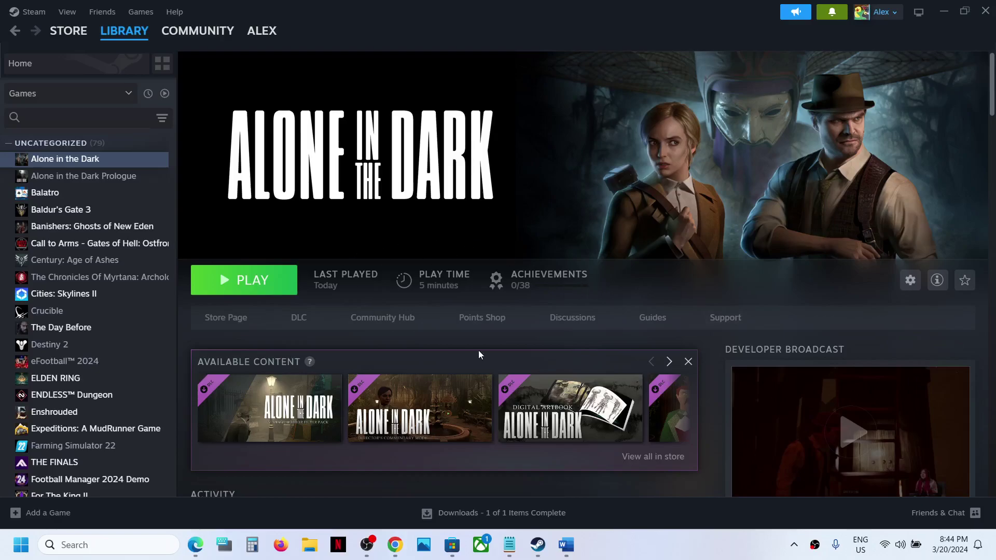
# Bring up File Explorer at This PC and go into OS (C:) > Users.
pyautogui.click(309, 545)
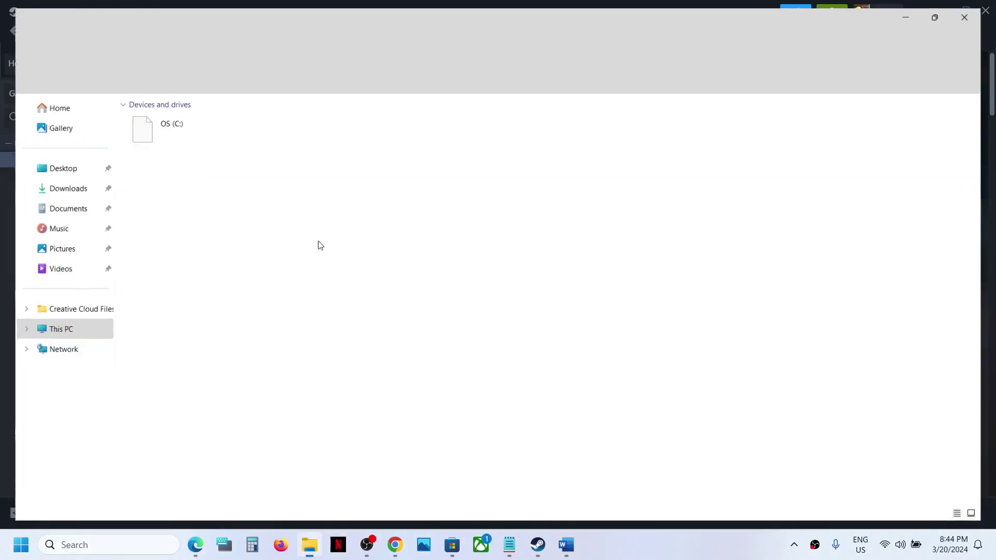
pyautogui.click(54, 328)
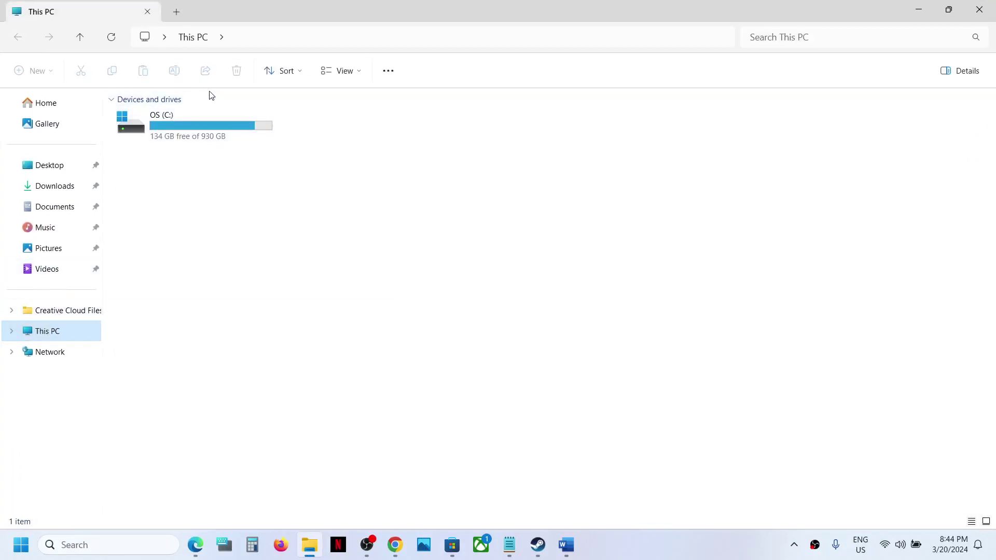
pyautogui.doubleClick(189, 122)
pyautogui.scroll(-2, 211, 334)
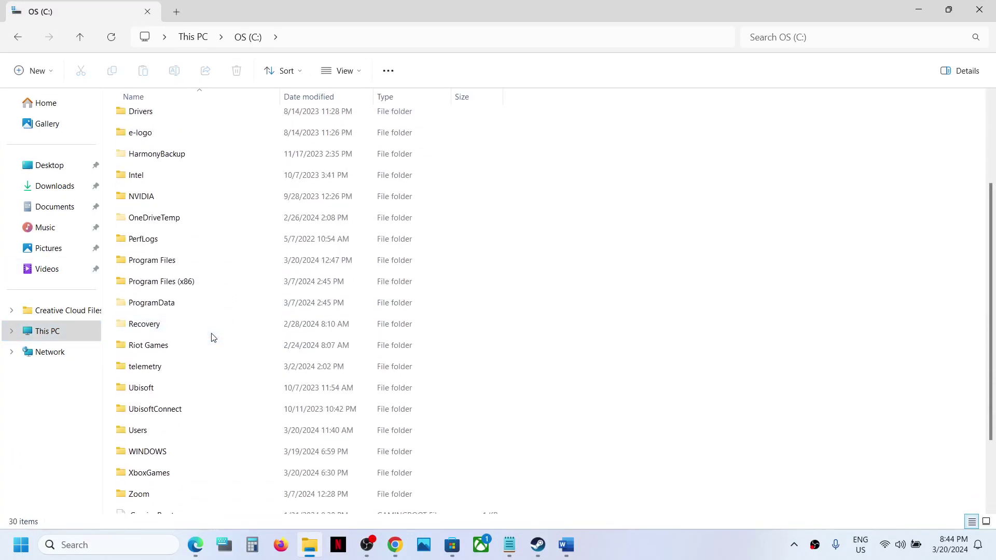
pyautogui.click(182, 428)
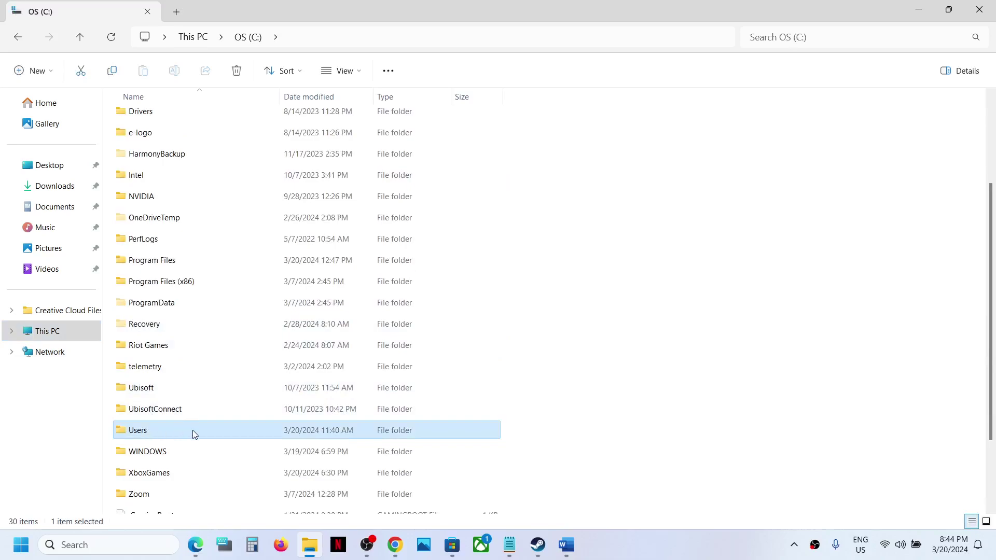
pyautogui.doubleClick(193, 435)
# Enter the user's personal folder and select AppData, glancing at the layout options without changing them.
pyautogui.click(205, 118)
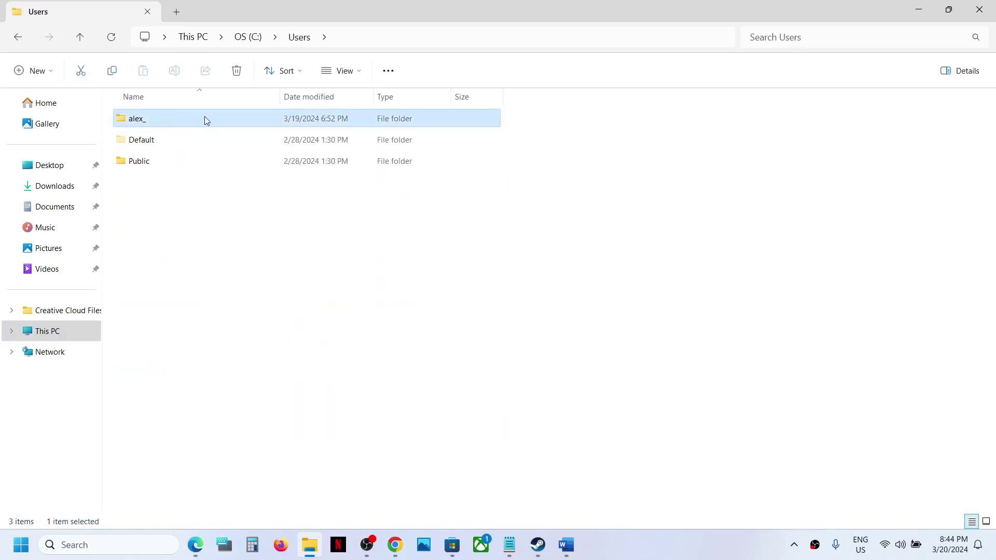
pyautogui.doubleClick(205, 118)
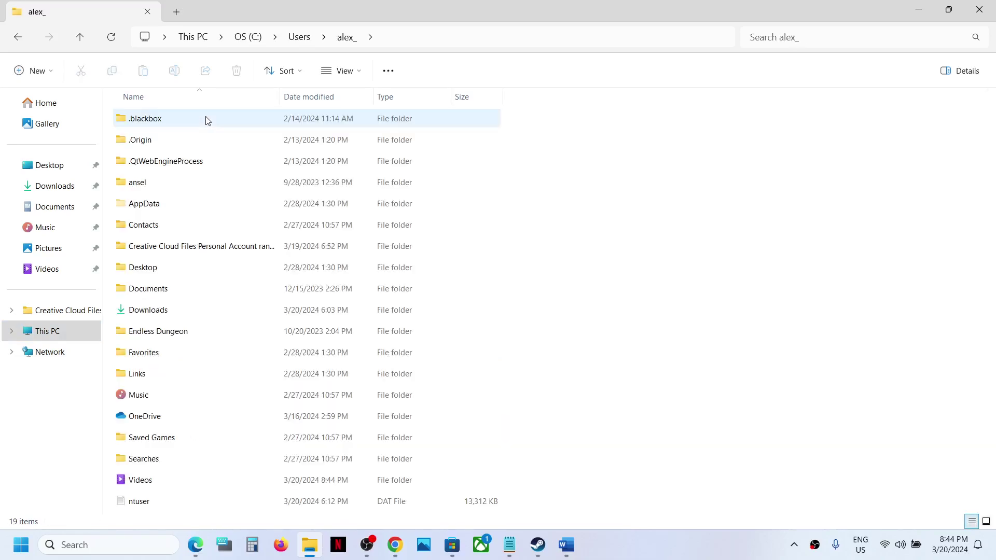
pyautogui.click(165, 211)
pyautogui.click(360, 71)
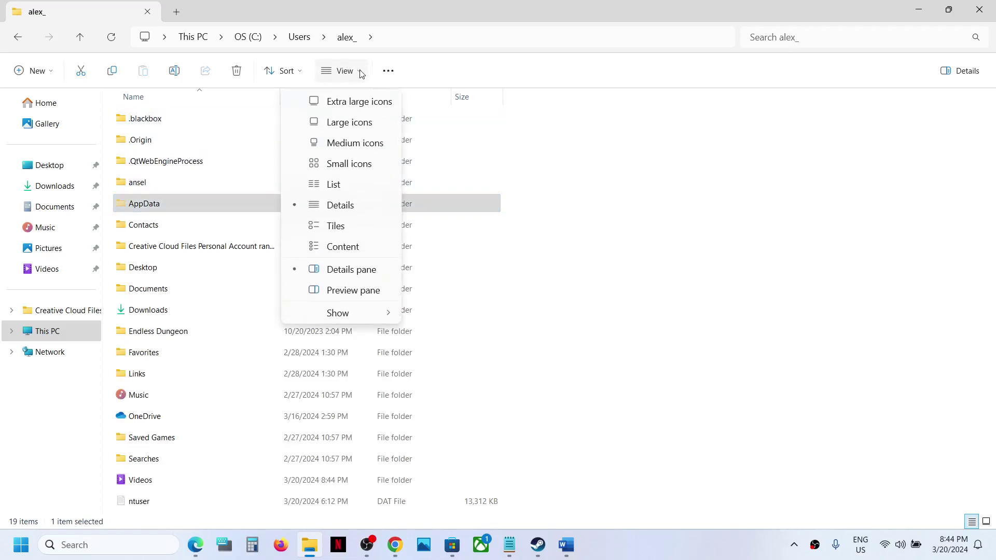
pyautogui.moveTo(338, 313)
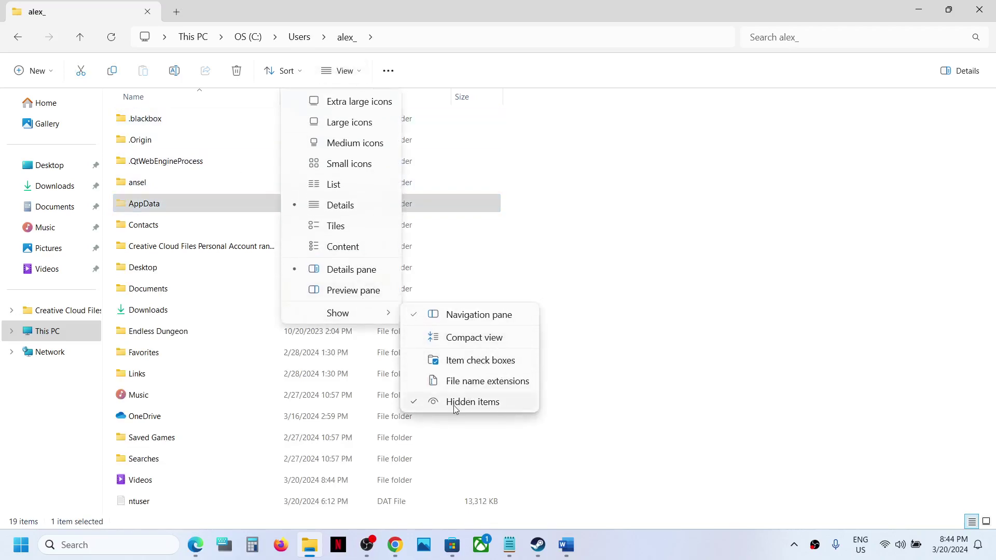
pyautogui.click(167, 202)
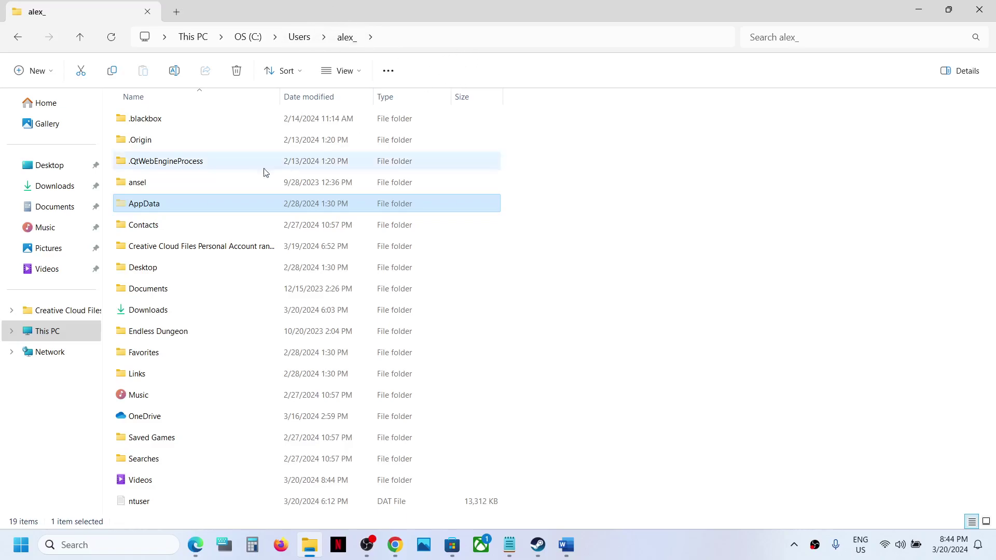
# Navigate AppData > Local > AloneInTheDark > Saved.
pyautogui.doubleClick(155, 207)
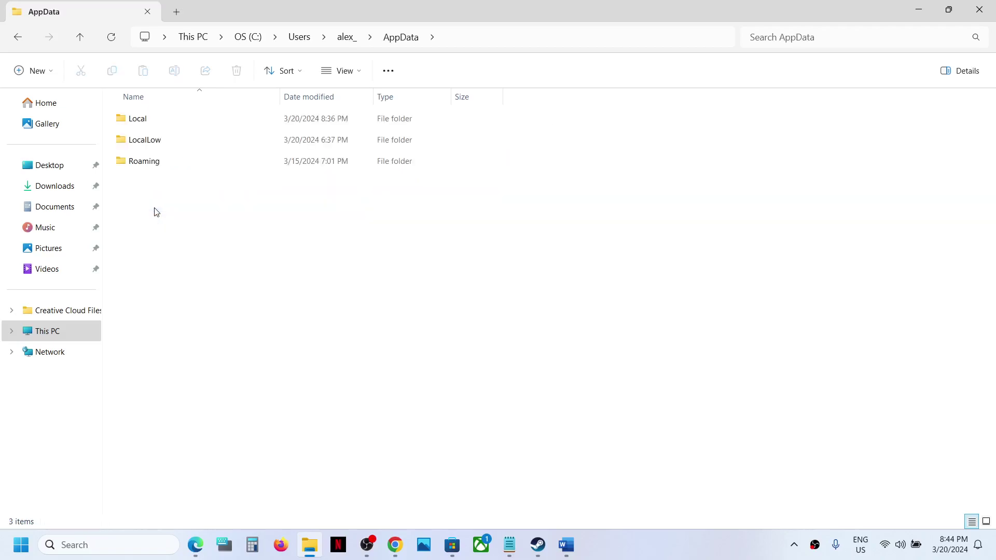
pyautogui.doubleClick(161, 118)
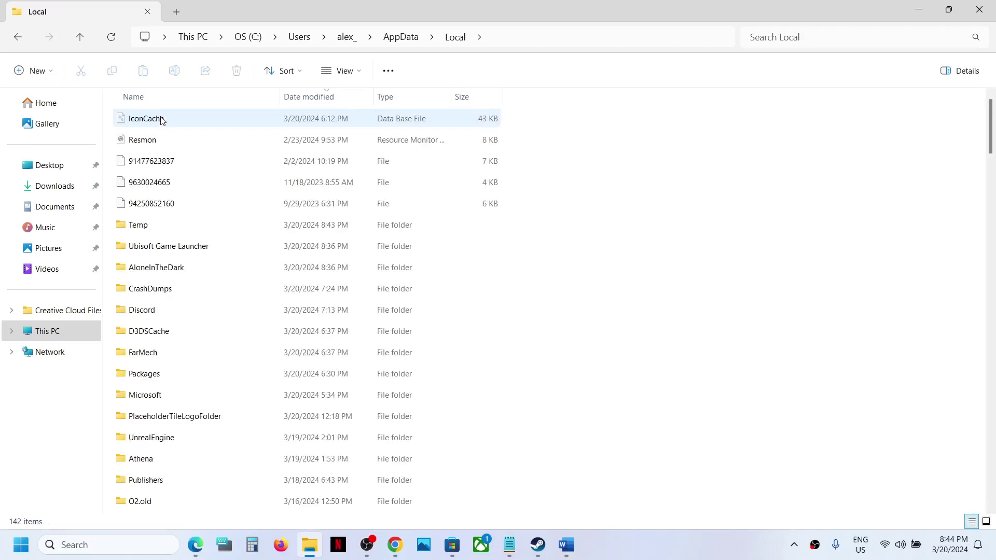
pyautogui.click(166, 272)
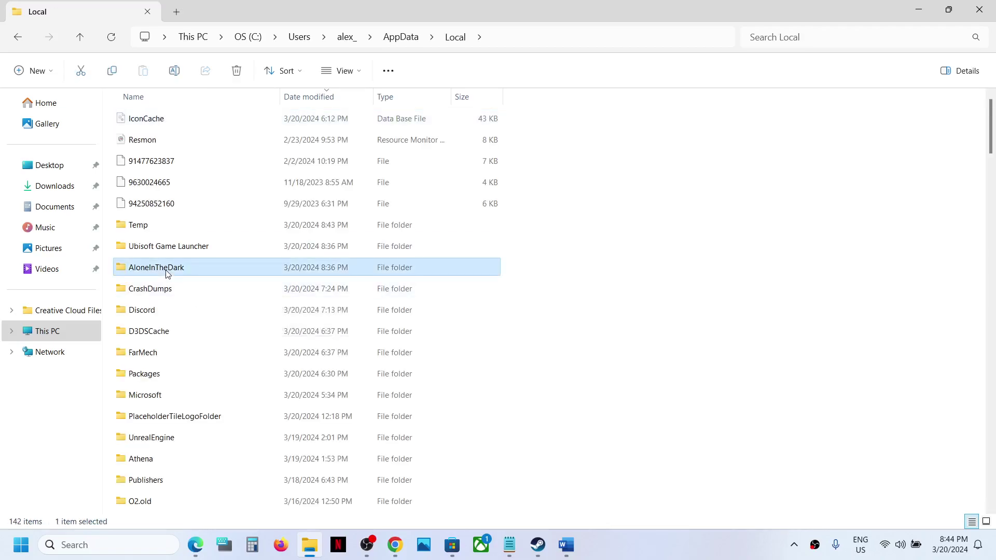
pyautogui.doubleClick(189, 269)
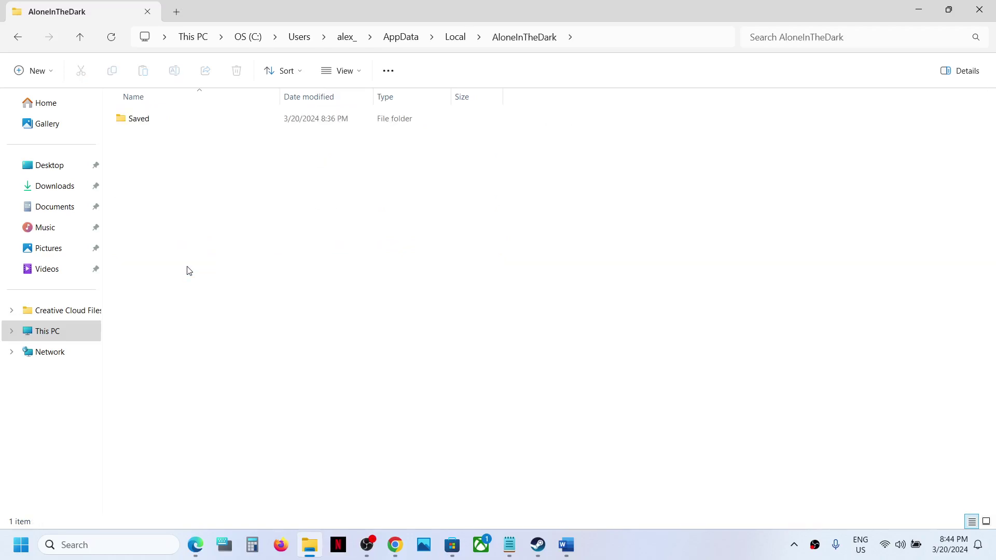
pyautogui.doubleClick(172, 126)
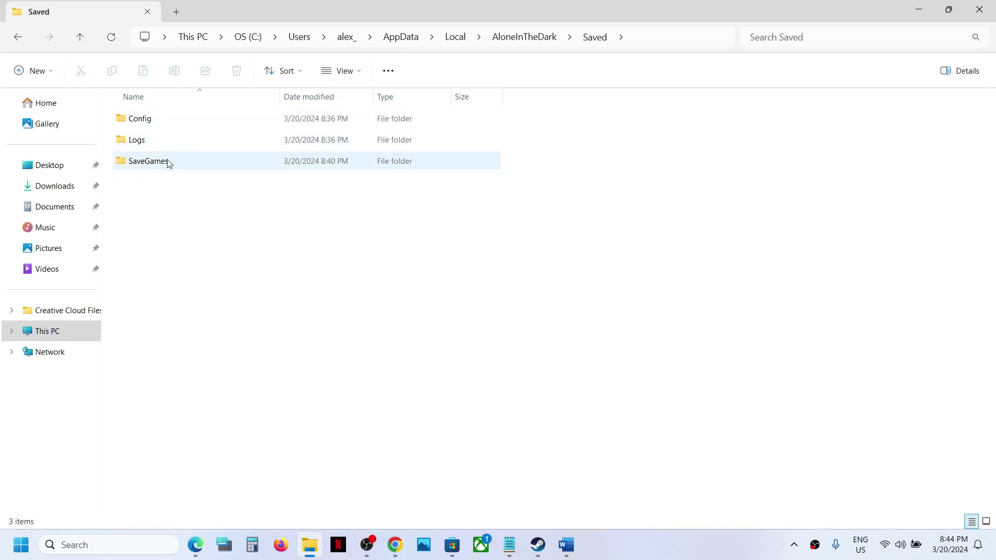
# Enter SaveGames and drag-select all four .sav files, then deselect them.
pyautogui.click(168, 161)
pyautogui.doubleClick(189, 162)
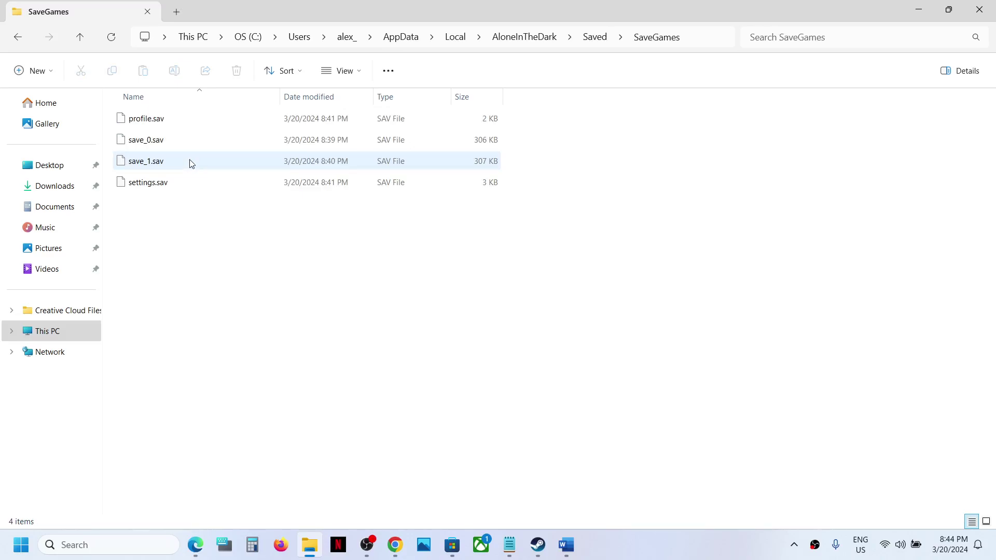
pyautogui.moveTo(240, 226); pyautogui.dragTo(138, 110)
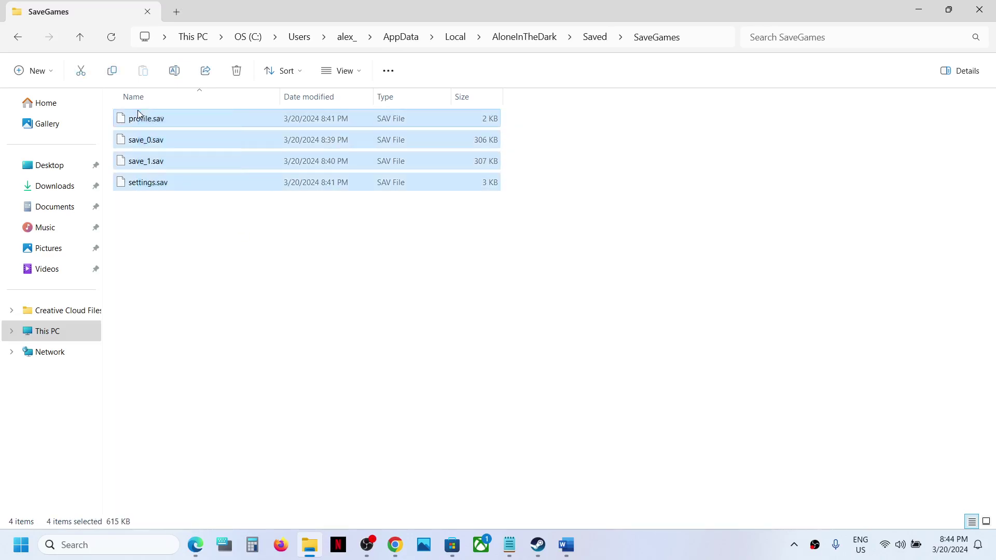
pyautogui.click(239, 231)
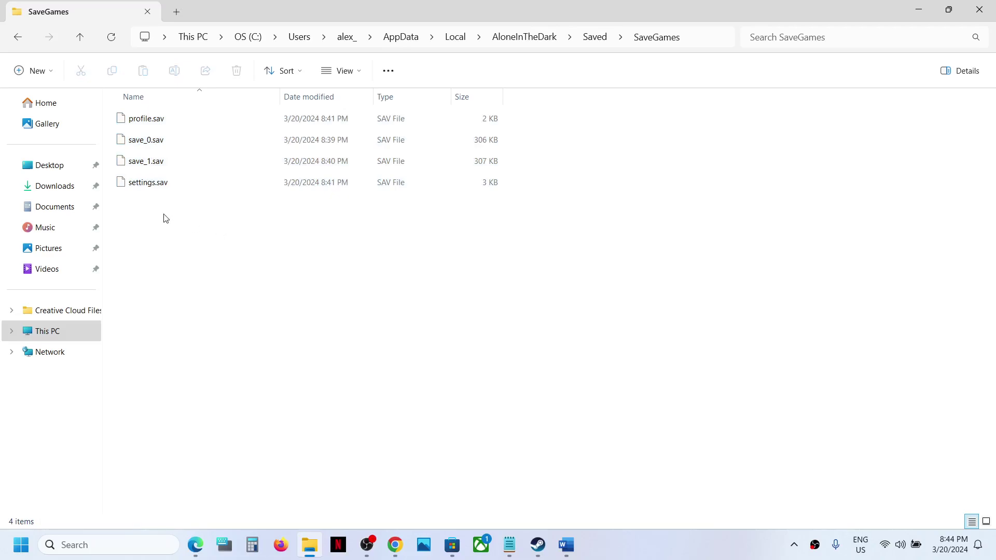
# Go back up to Saved and navigate into Config > WindowsNoEditor.
pyautogui.click(82, 40)
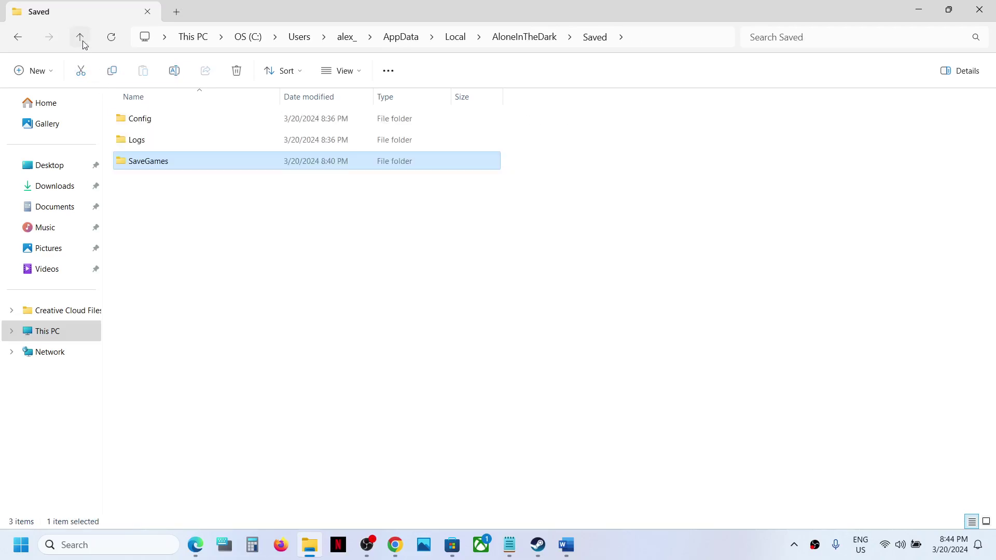
pyautogui.click(152, 116)
pyautogui.doubleClick(151, 116)
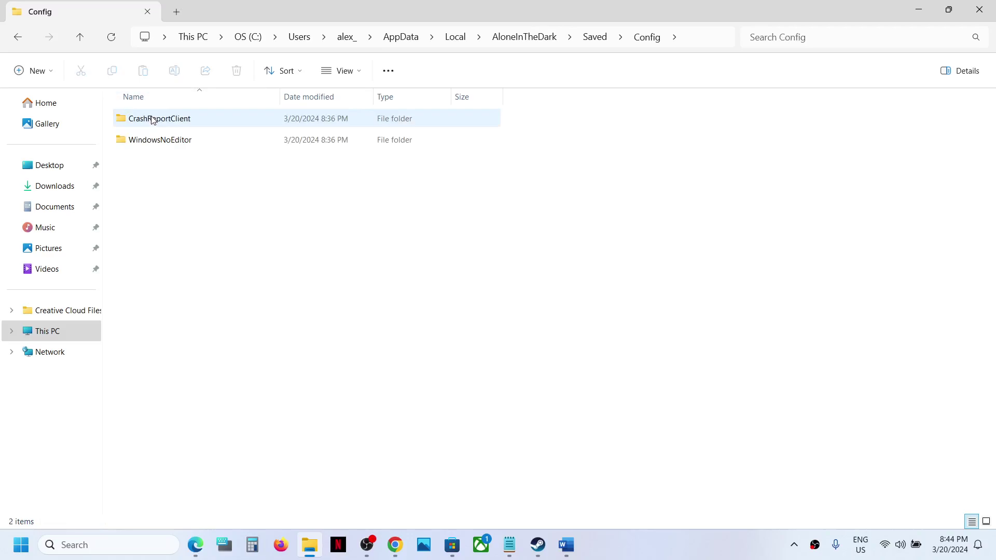
pyautogui.click(188, 144)
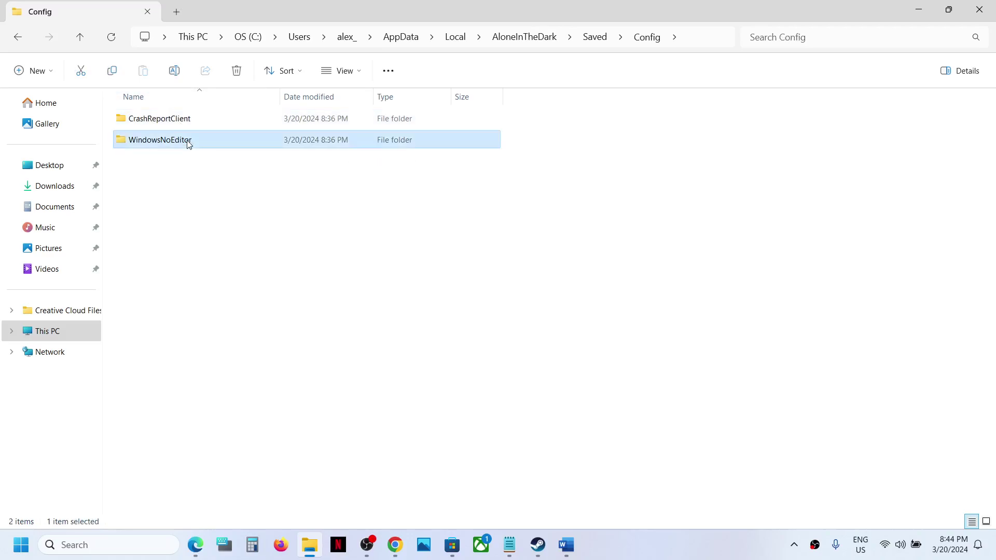
pyautogui.doubleClick(219, 147)
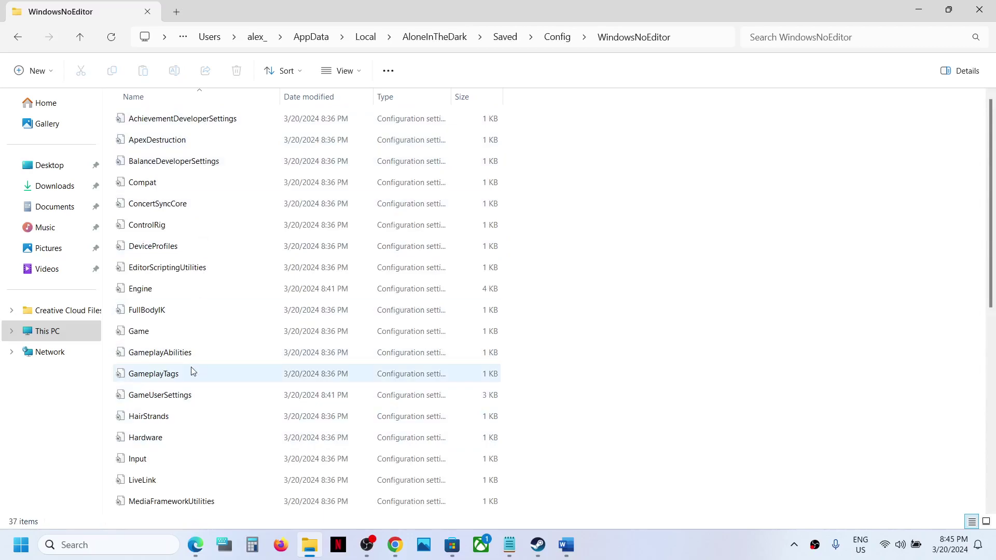
# View GameUserSettings in Notepad, close it, and return to the Steam Alone in the Dark page.
pyautogui.click(173, 406)
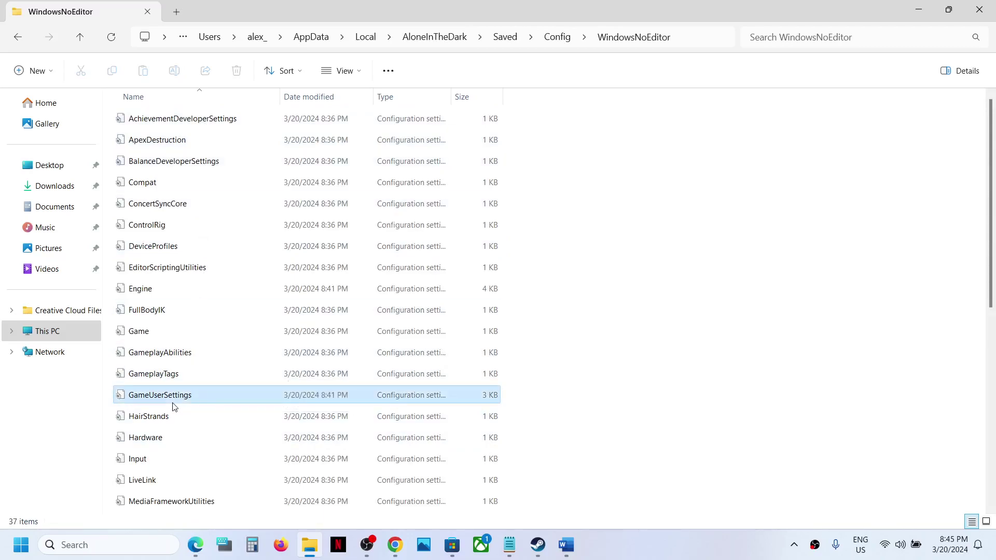
pyautogui.doubleClick(217, 393)
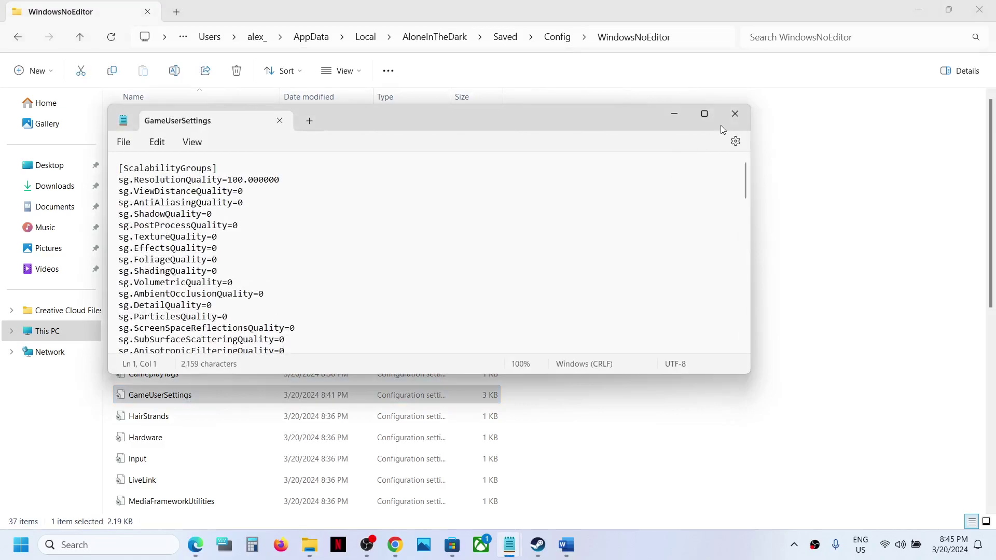
pyautogui.click(735, 114)
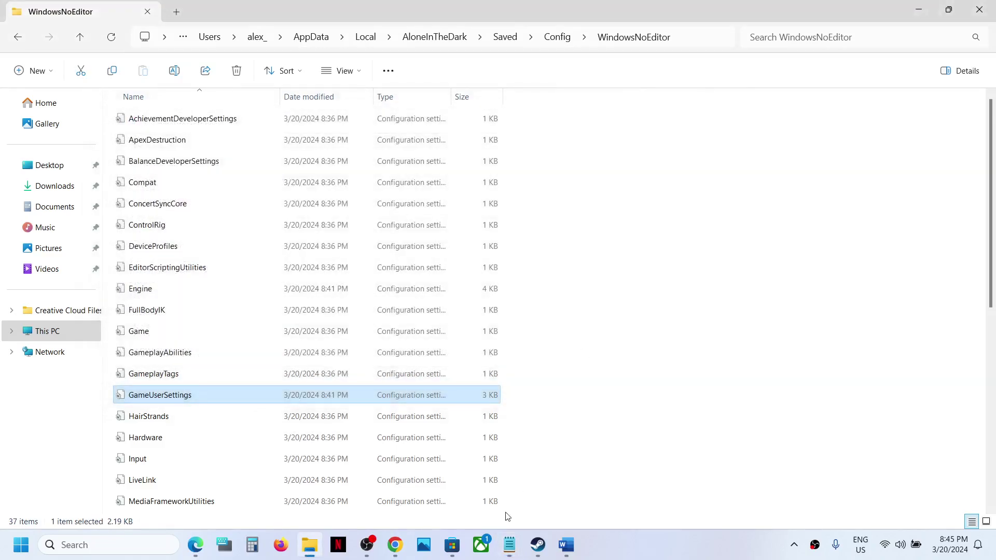
pyautogui.click(538, 545)
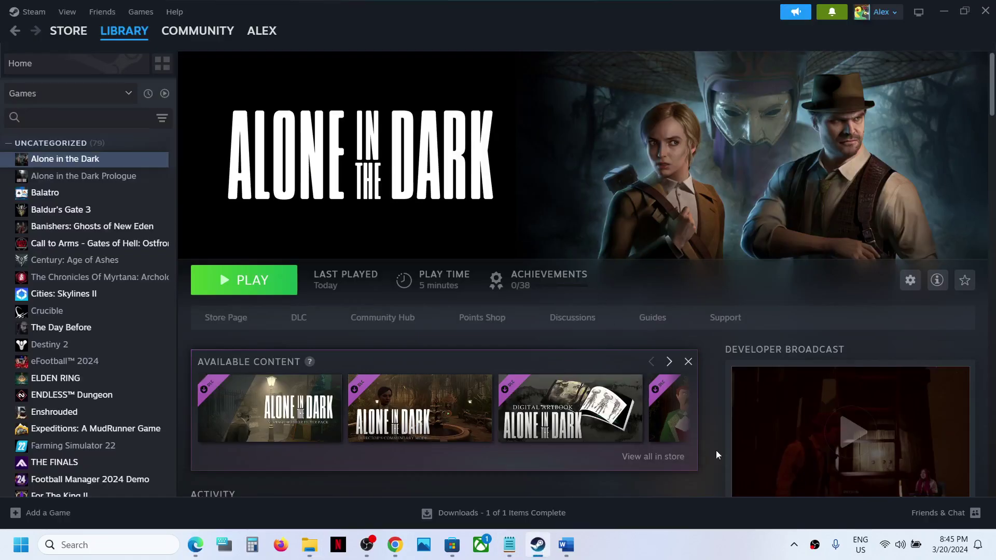